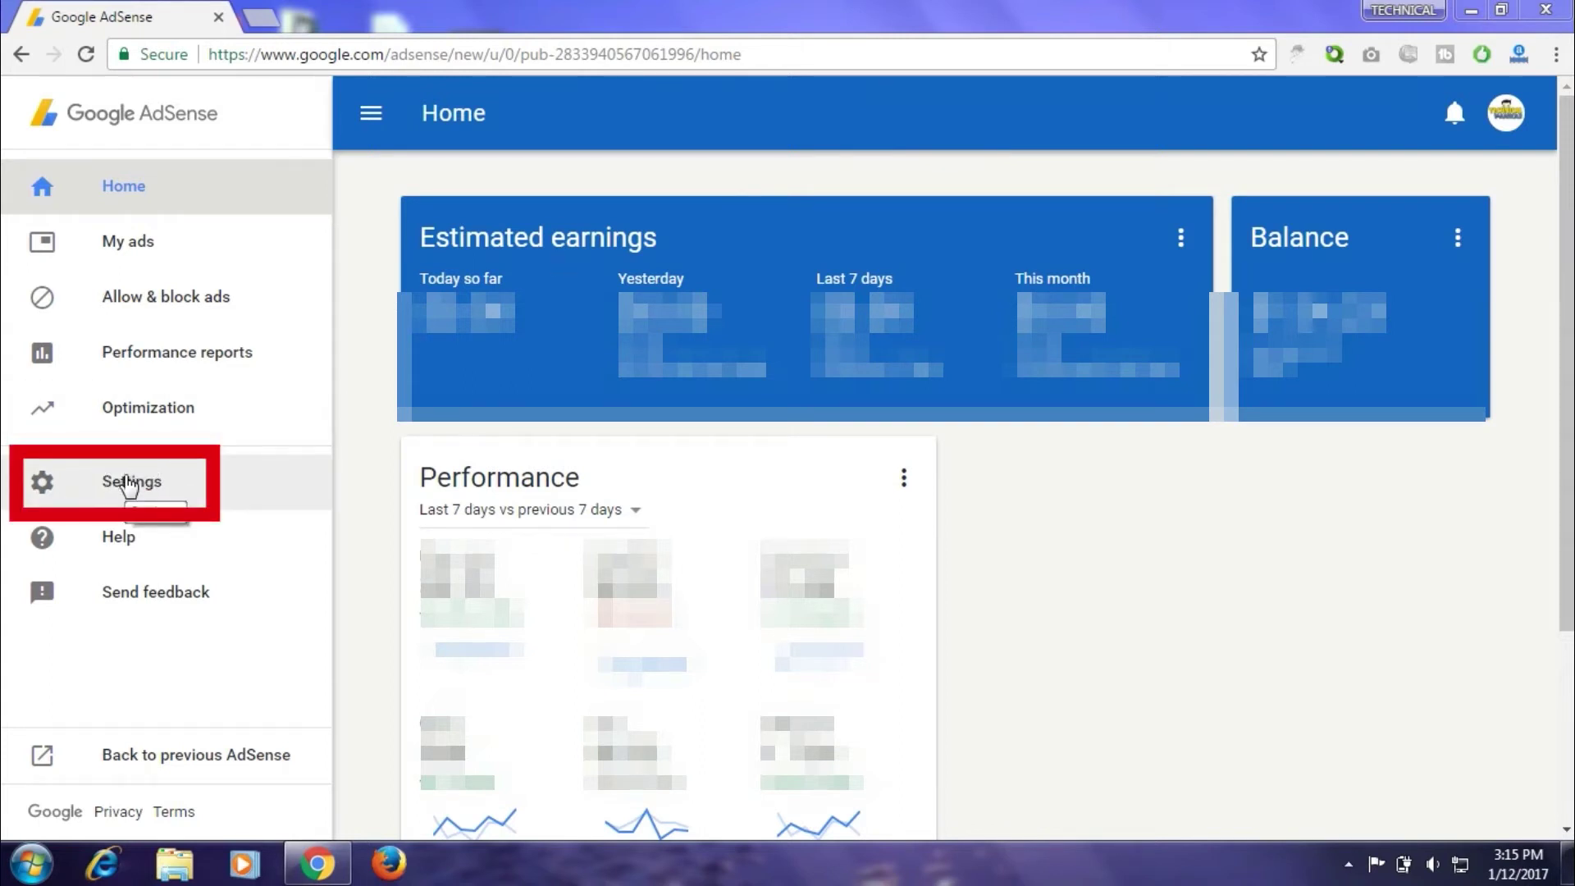
Open Settings from the left sidebar to show the Personal settings page
click(128, 485)
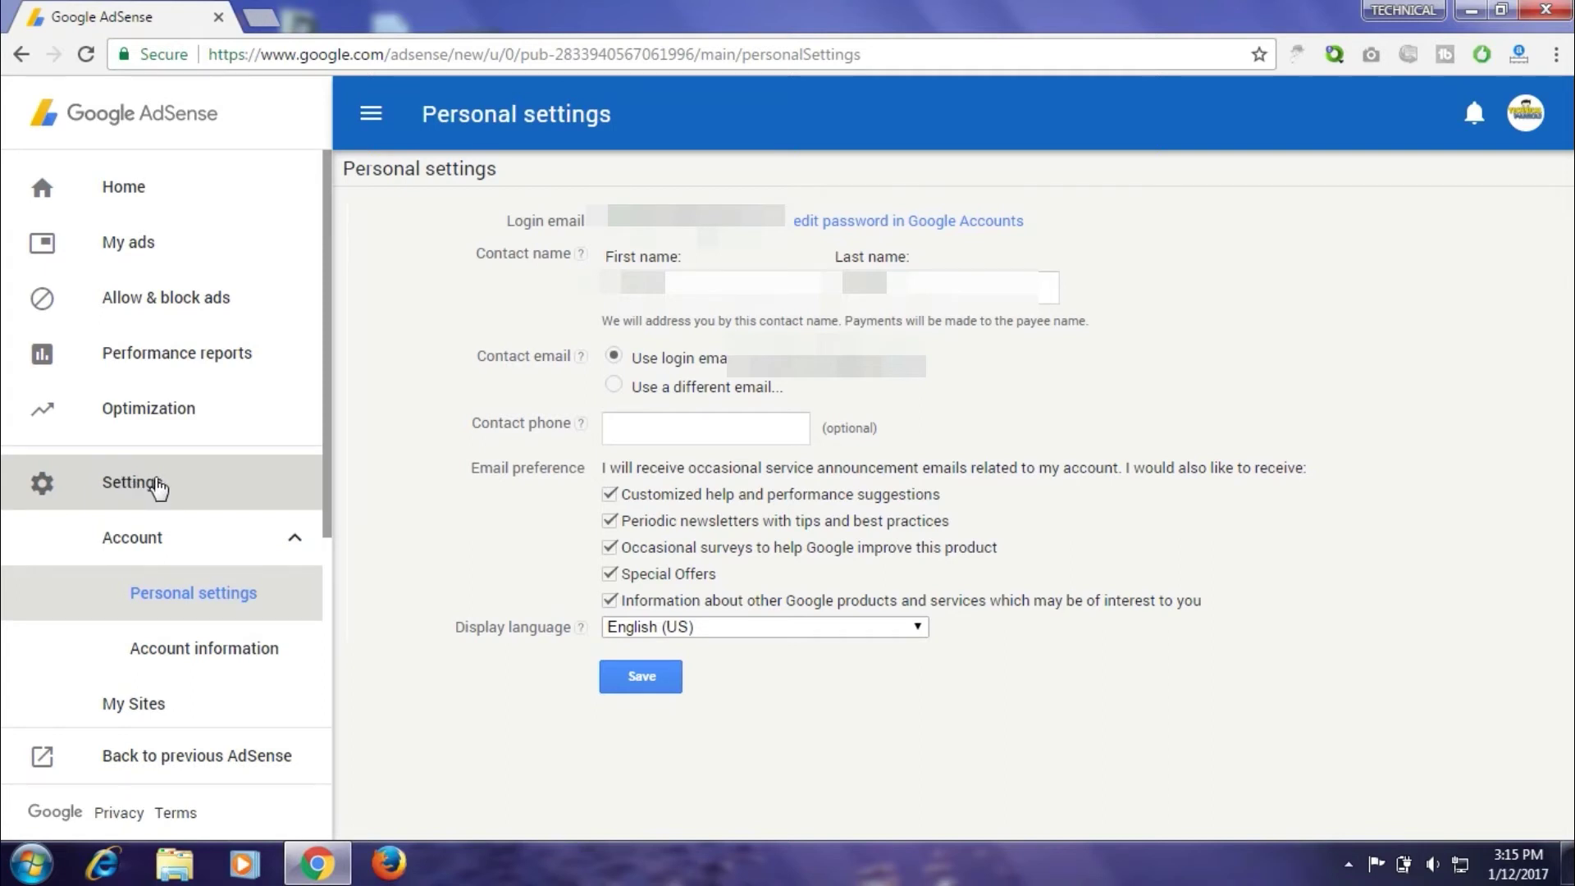
Go to the Payments page under Settings in the sidebar
drag(327, 397, 313, 460)
scroll(298, 607, down, 3)
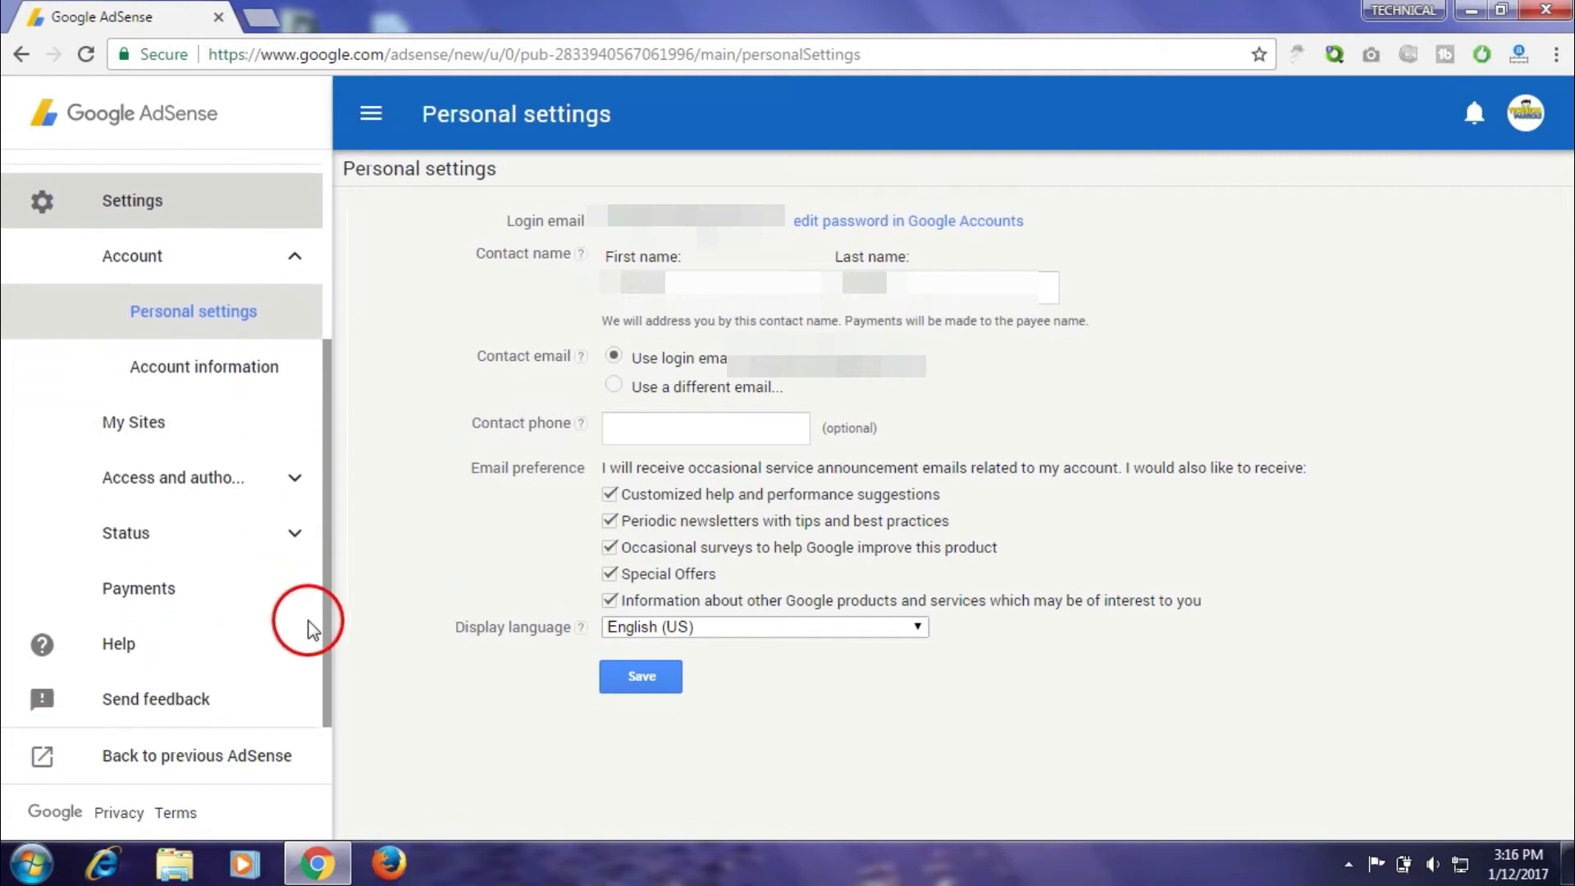
click(154, 588)
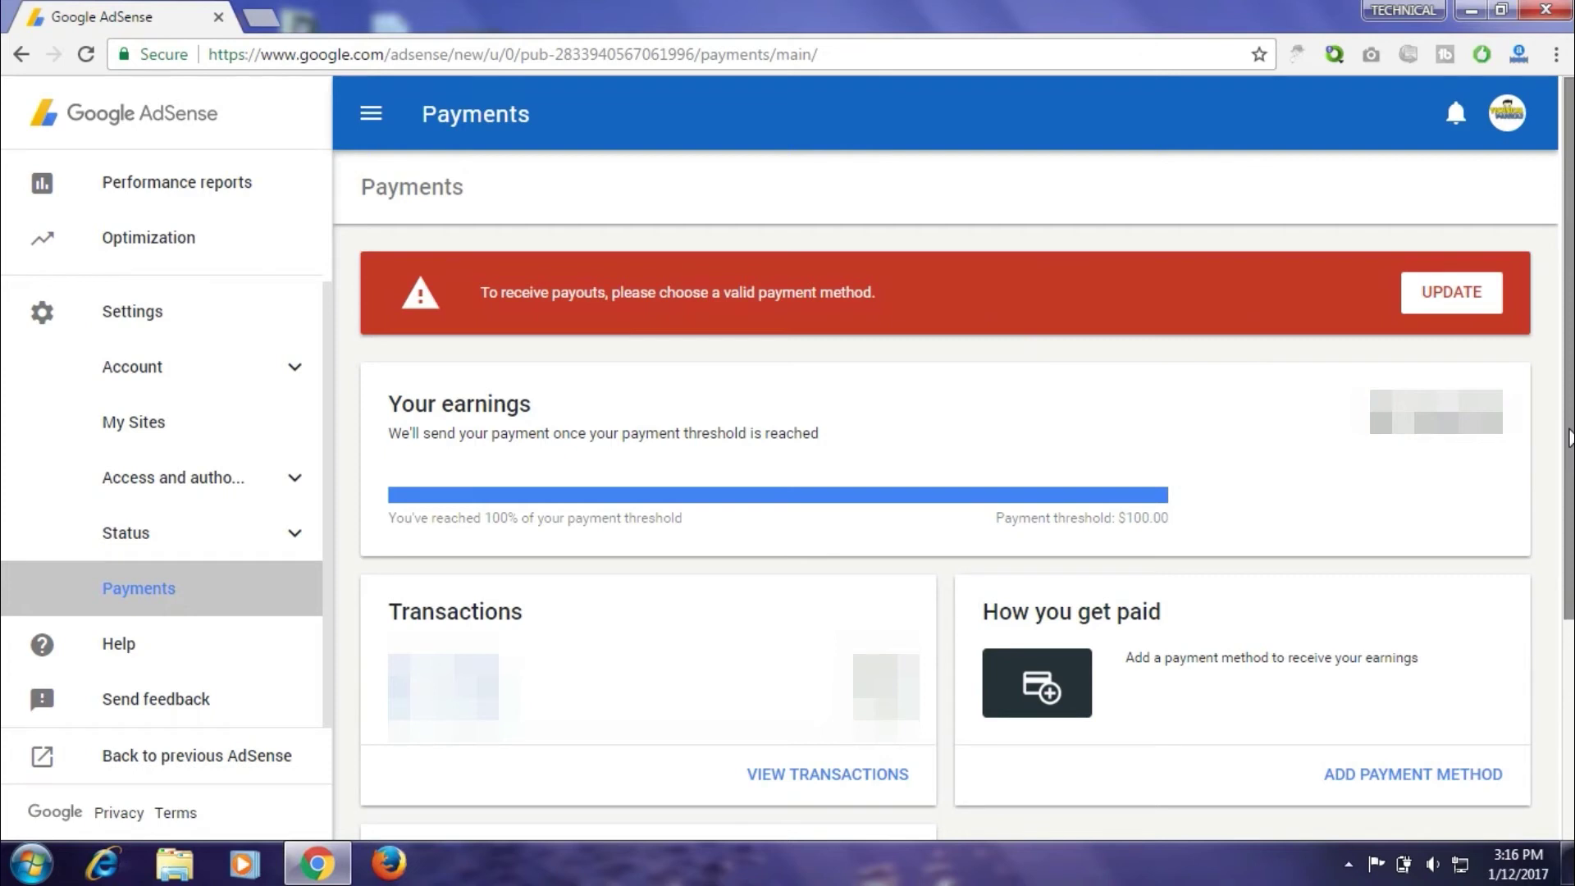
Scroll the Payments page down to the How you get paid card
scroll(1568, 434, down, 3)
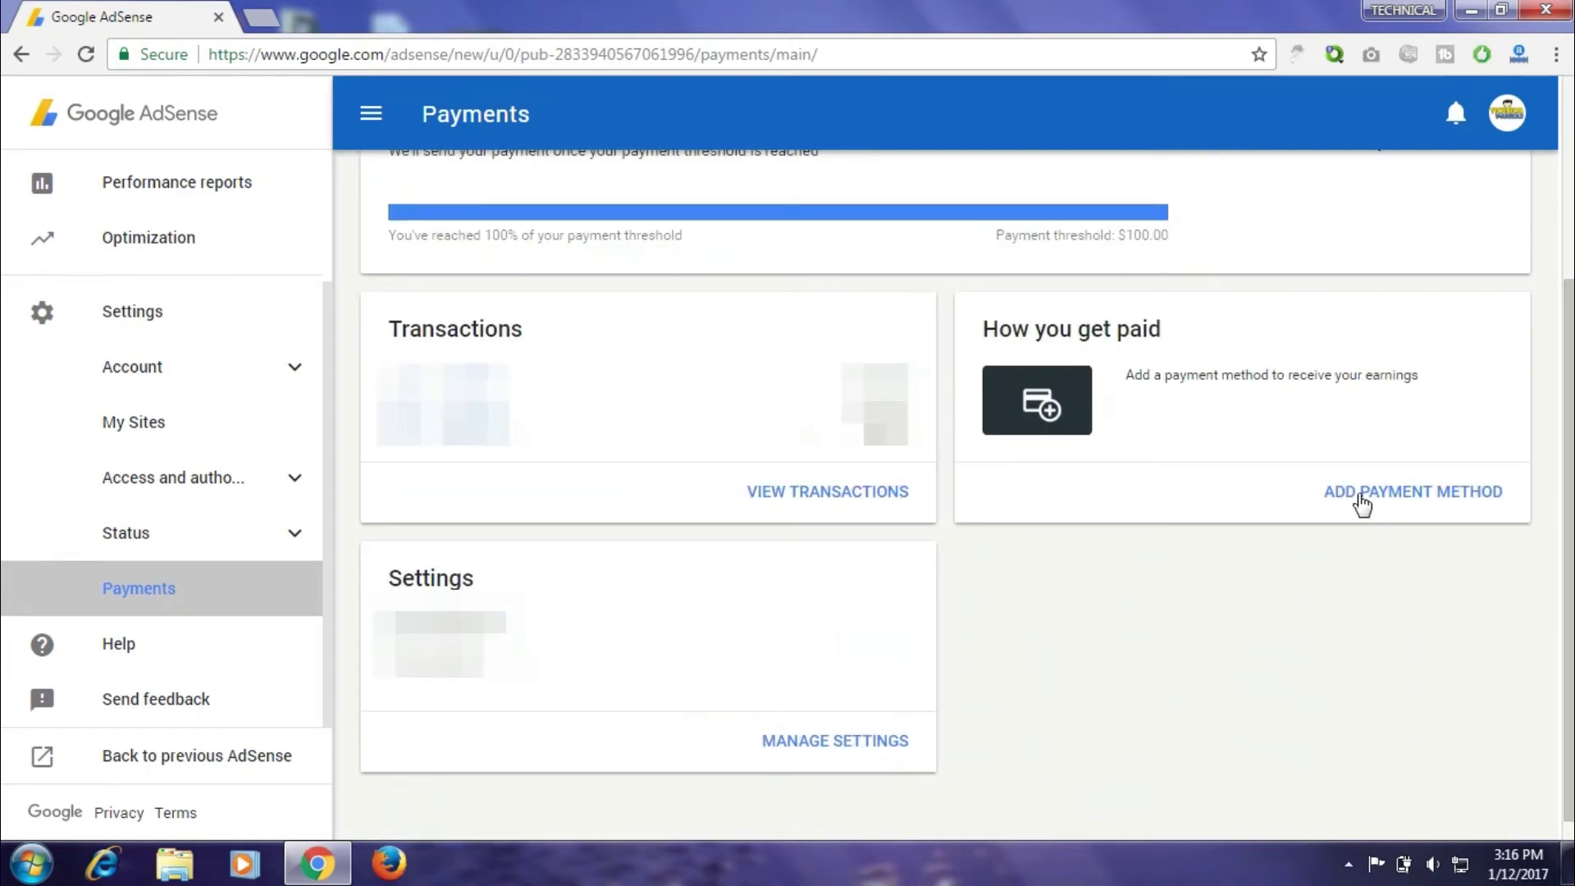
Start adding a new payment method from the How you get paid card
click(1408, 496)
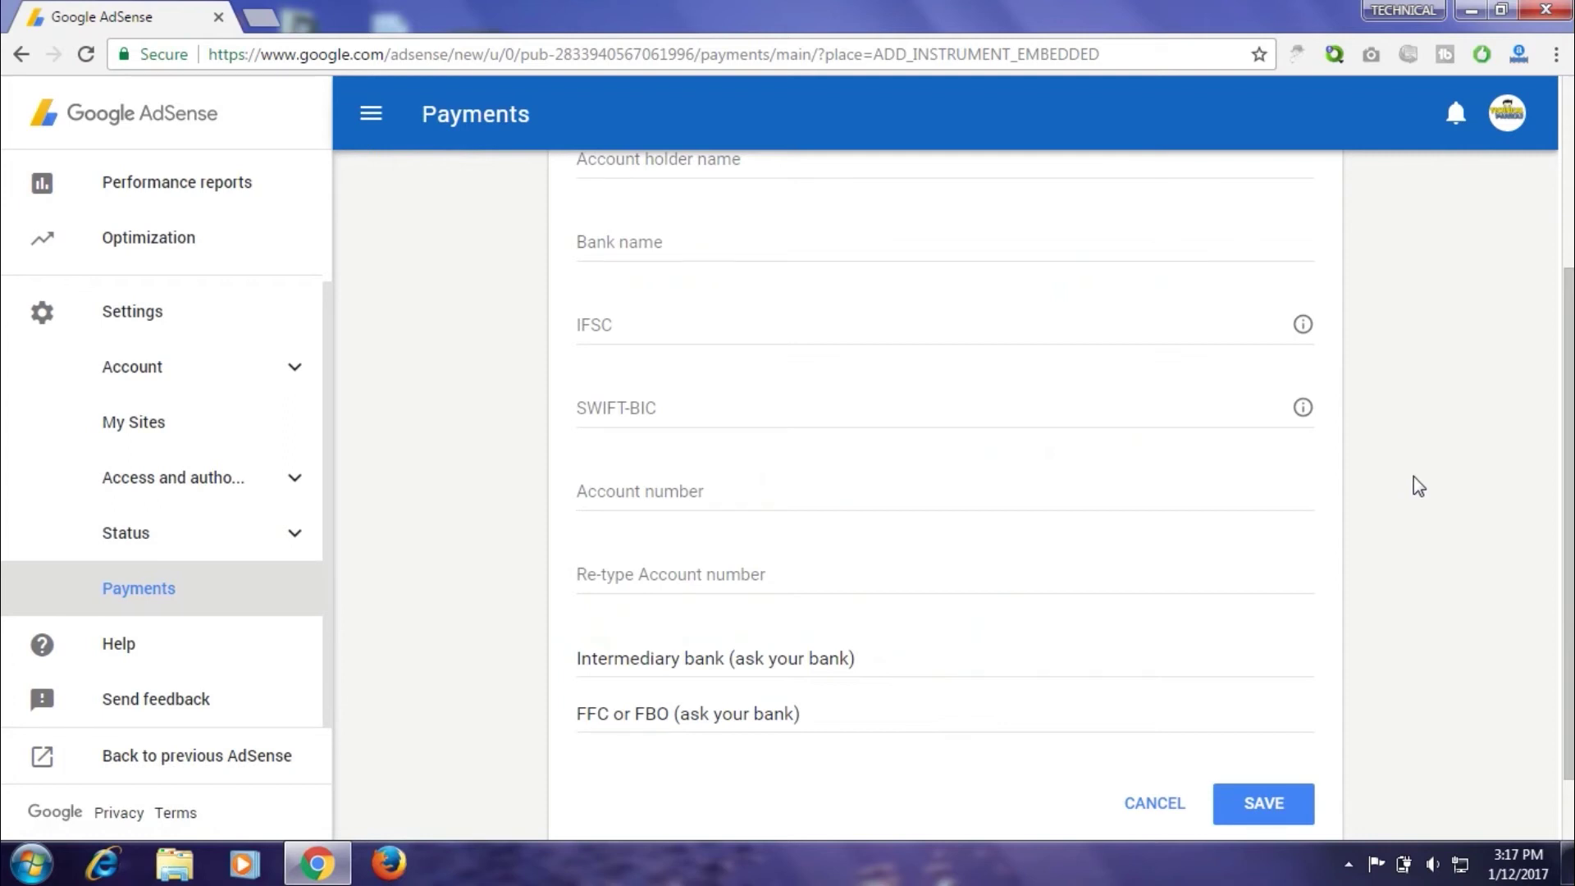
drag(1568, 438, 1567, 263)
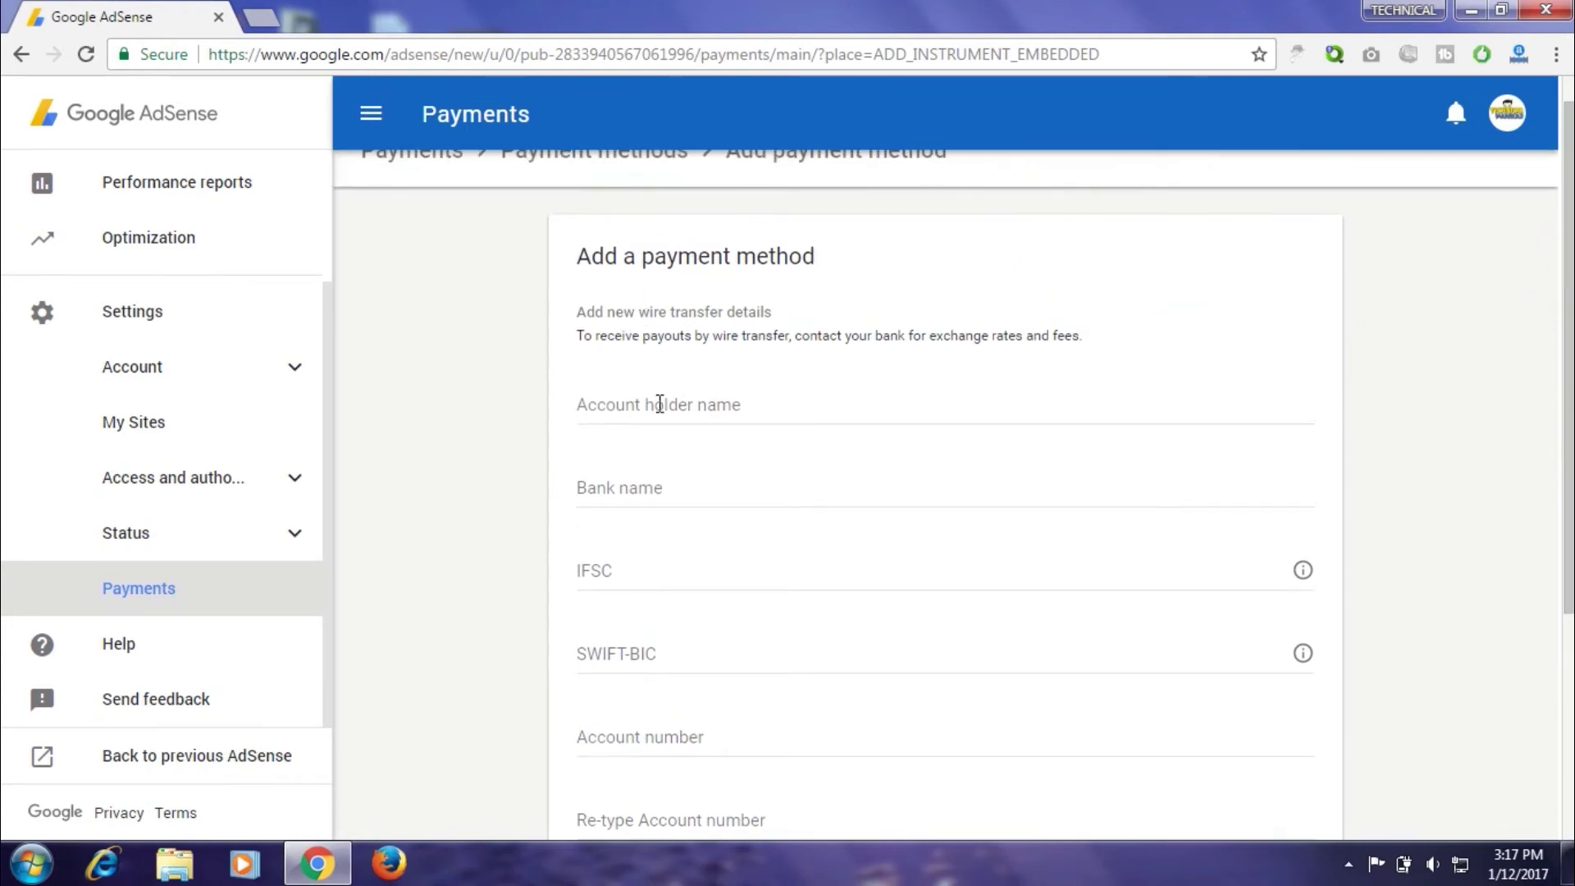
Visit the Account holder name, Bank name, IFSC, SWIFT-BIC, Account number and Re-type fields, ending on Account holder name
click(758, 405)
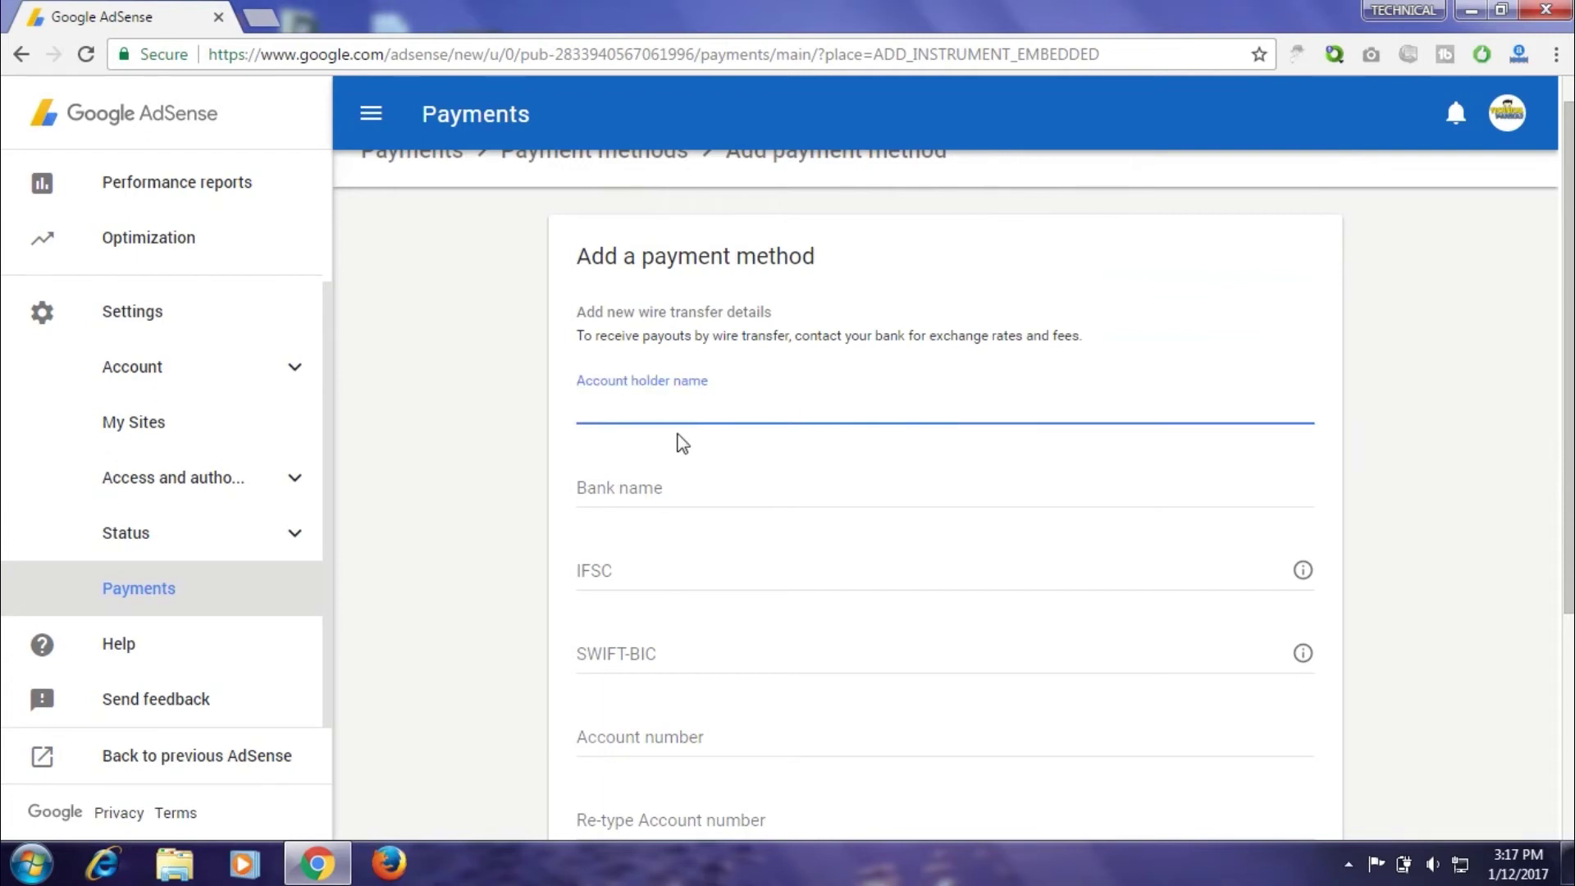
click(636, 493)
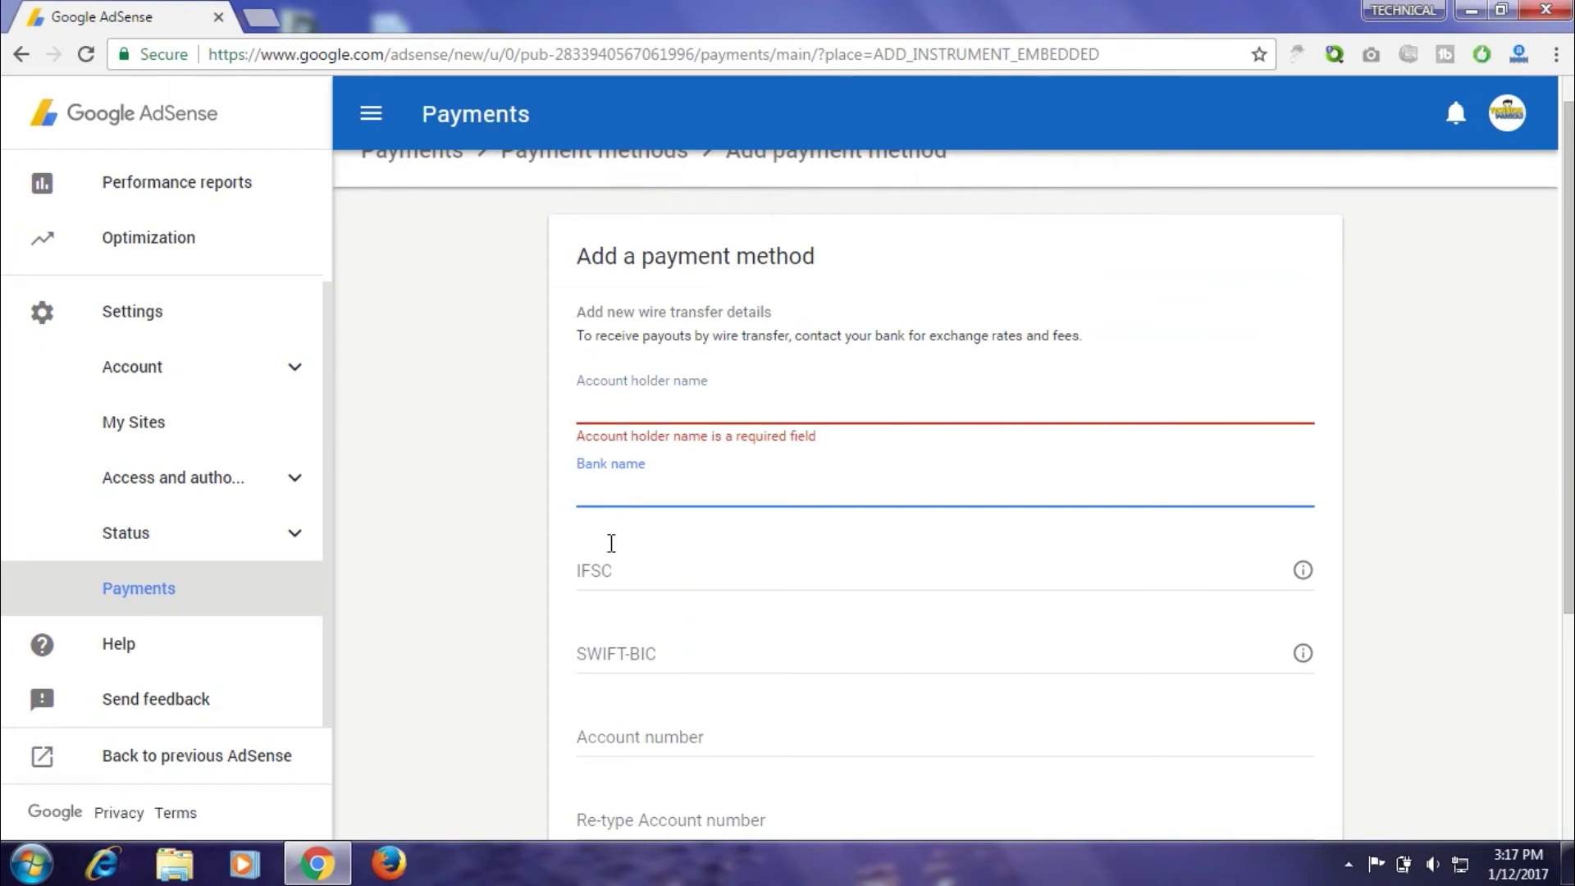
click(611, 571)
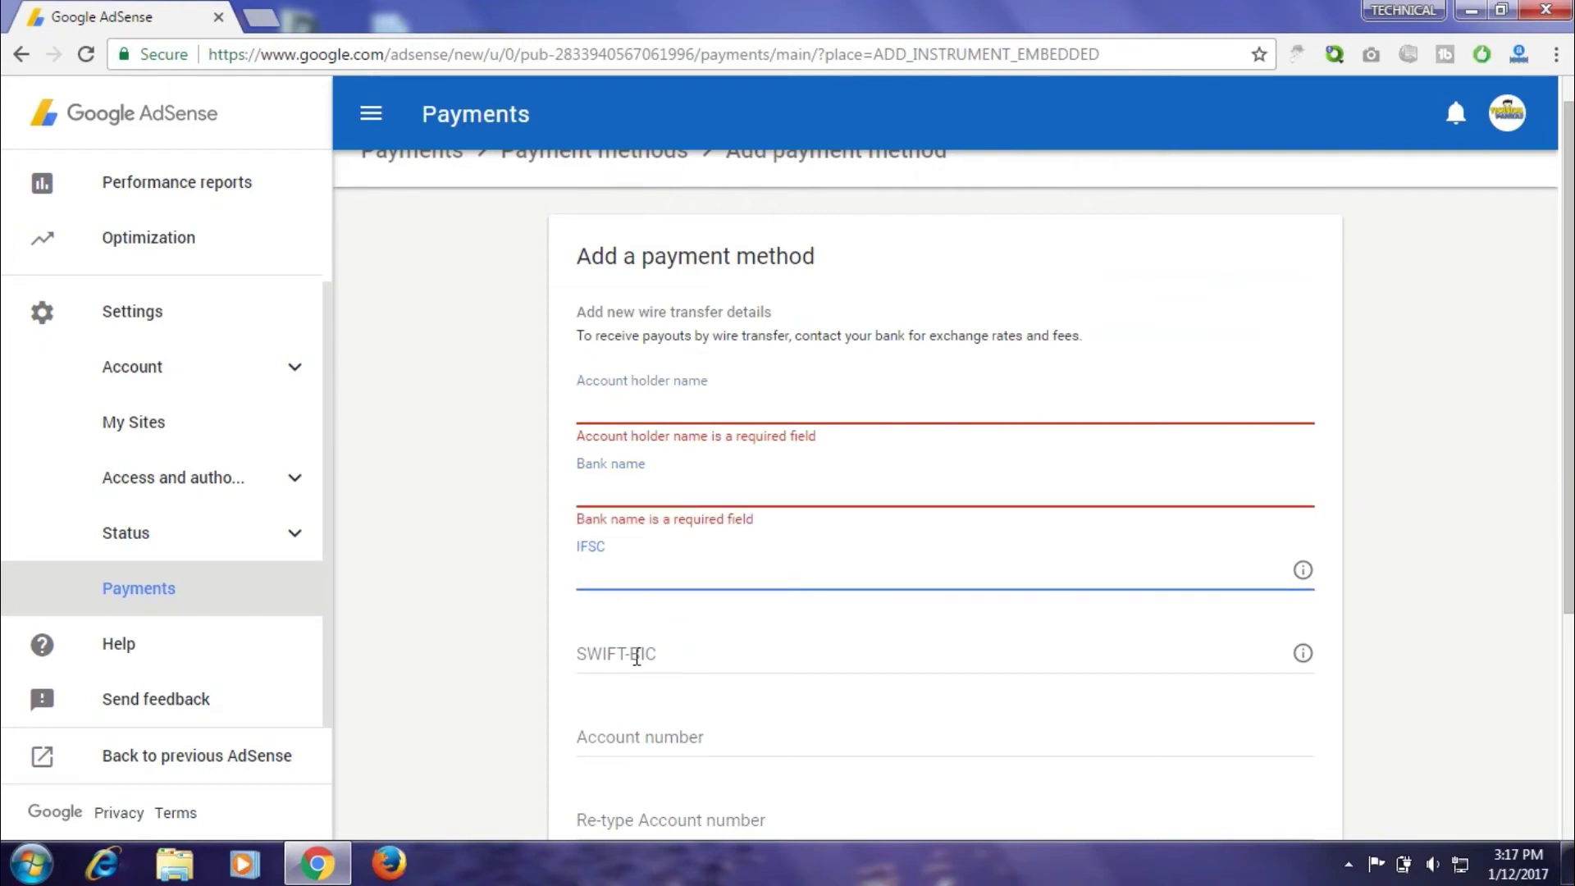
click(656, 653)
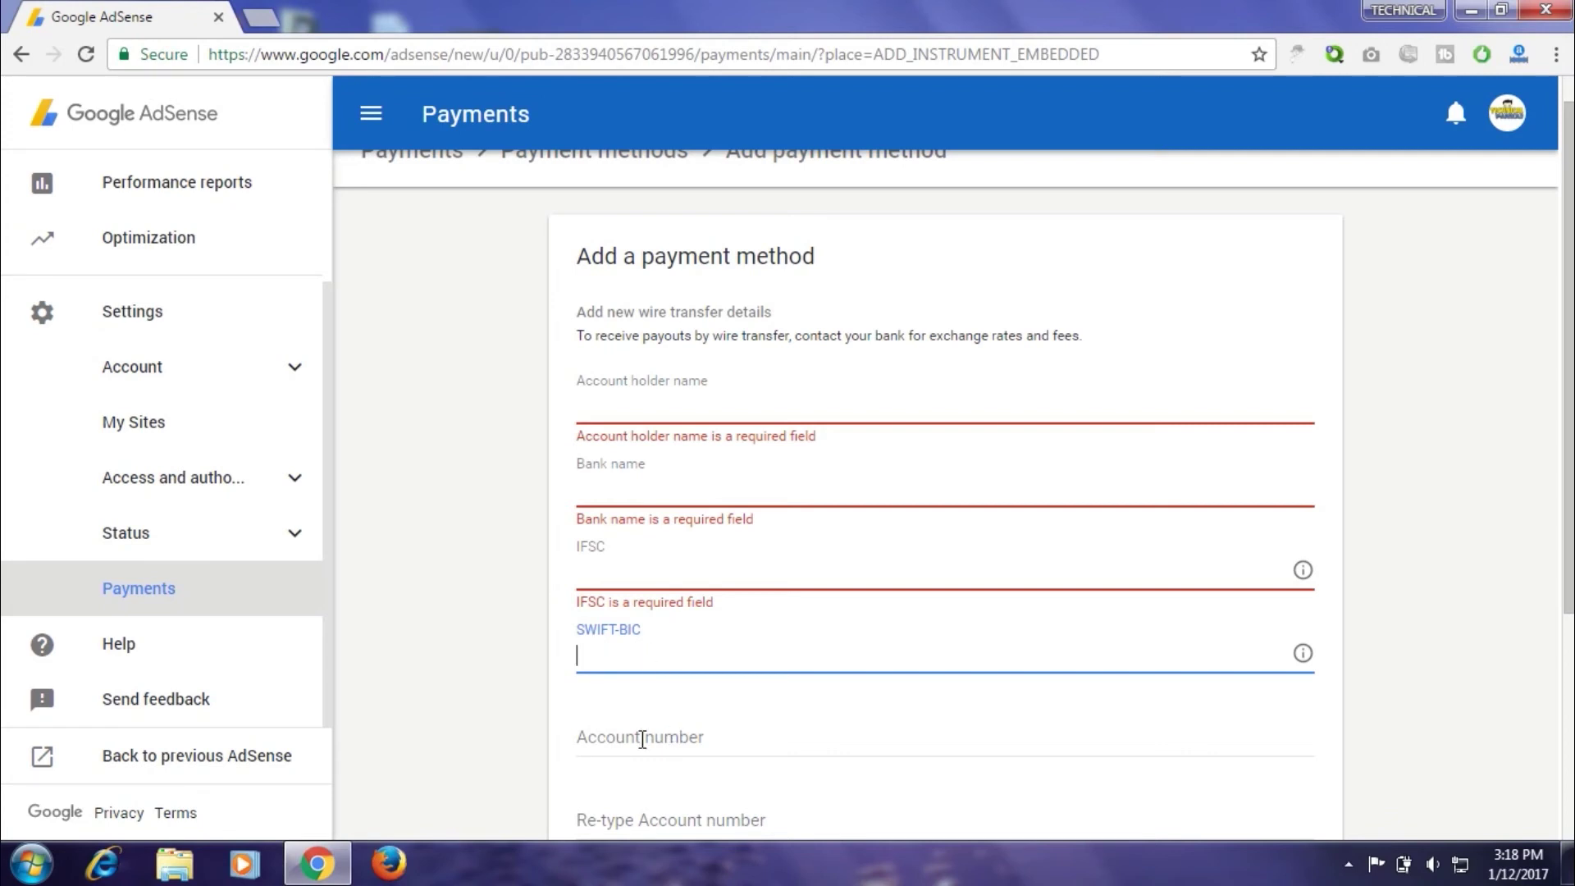
click(690, 736)
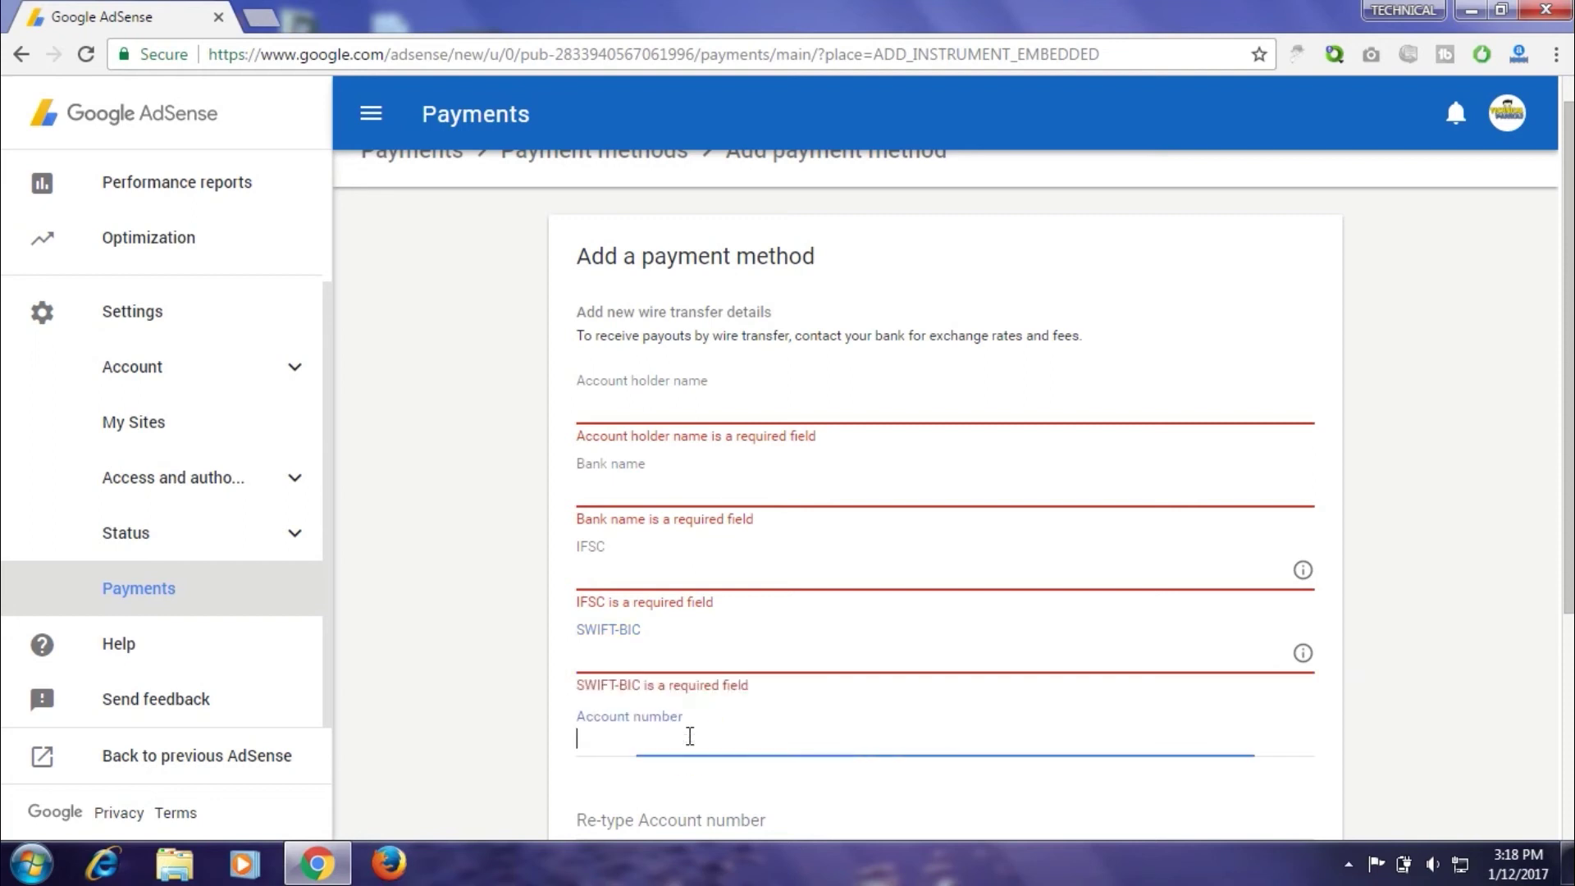
click(695, 818)
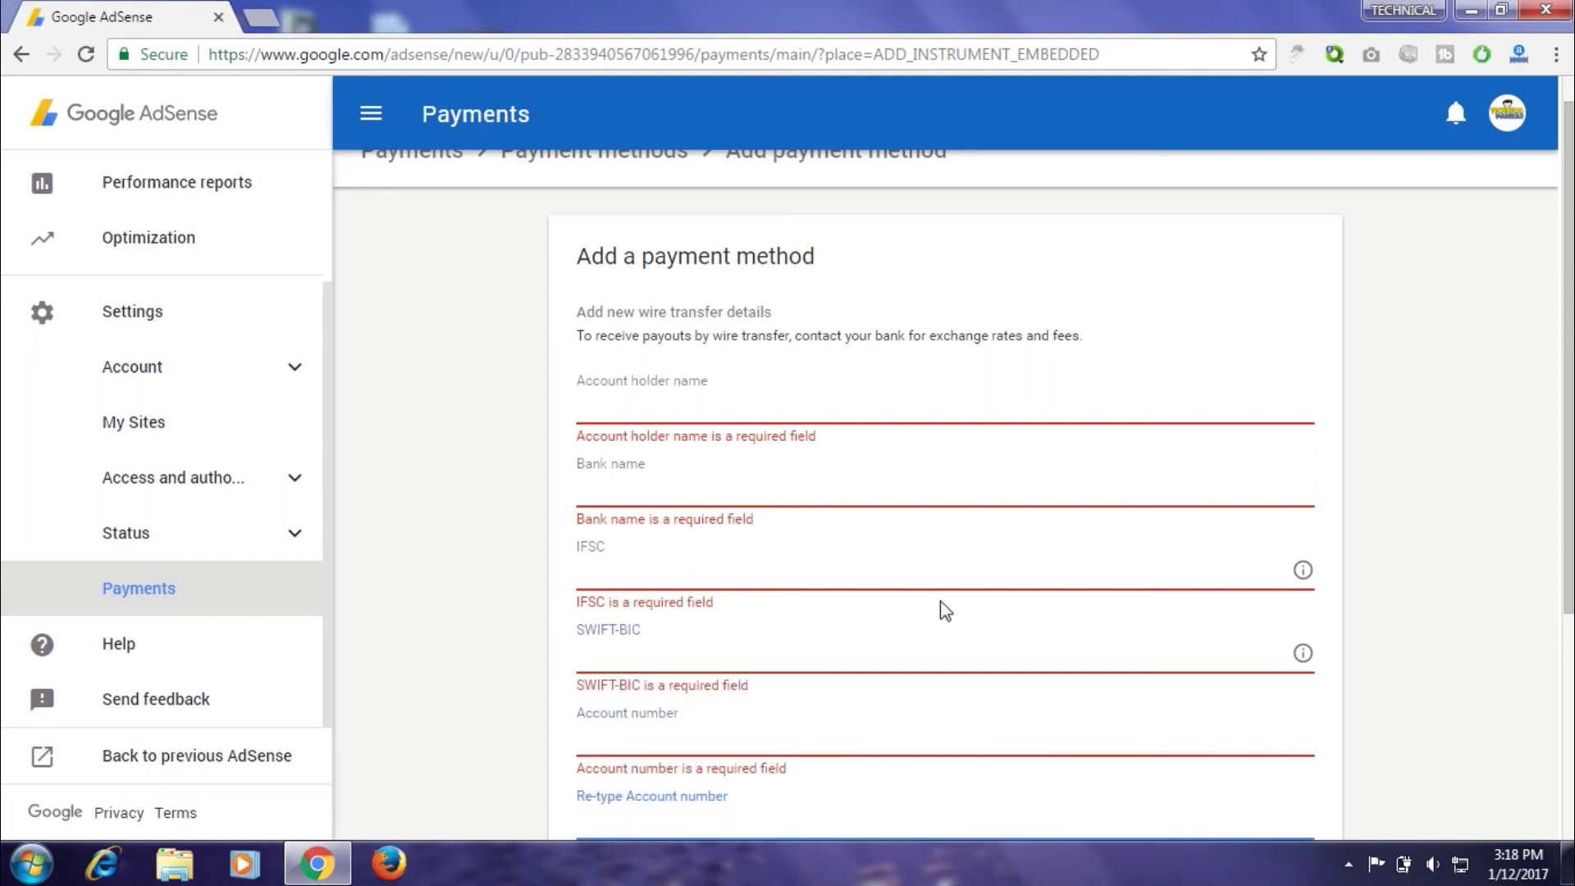
drag(1569, 275, 1562, 312)
click(646, 404)
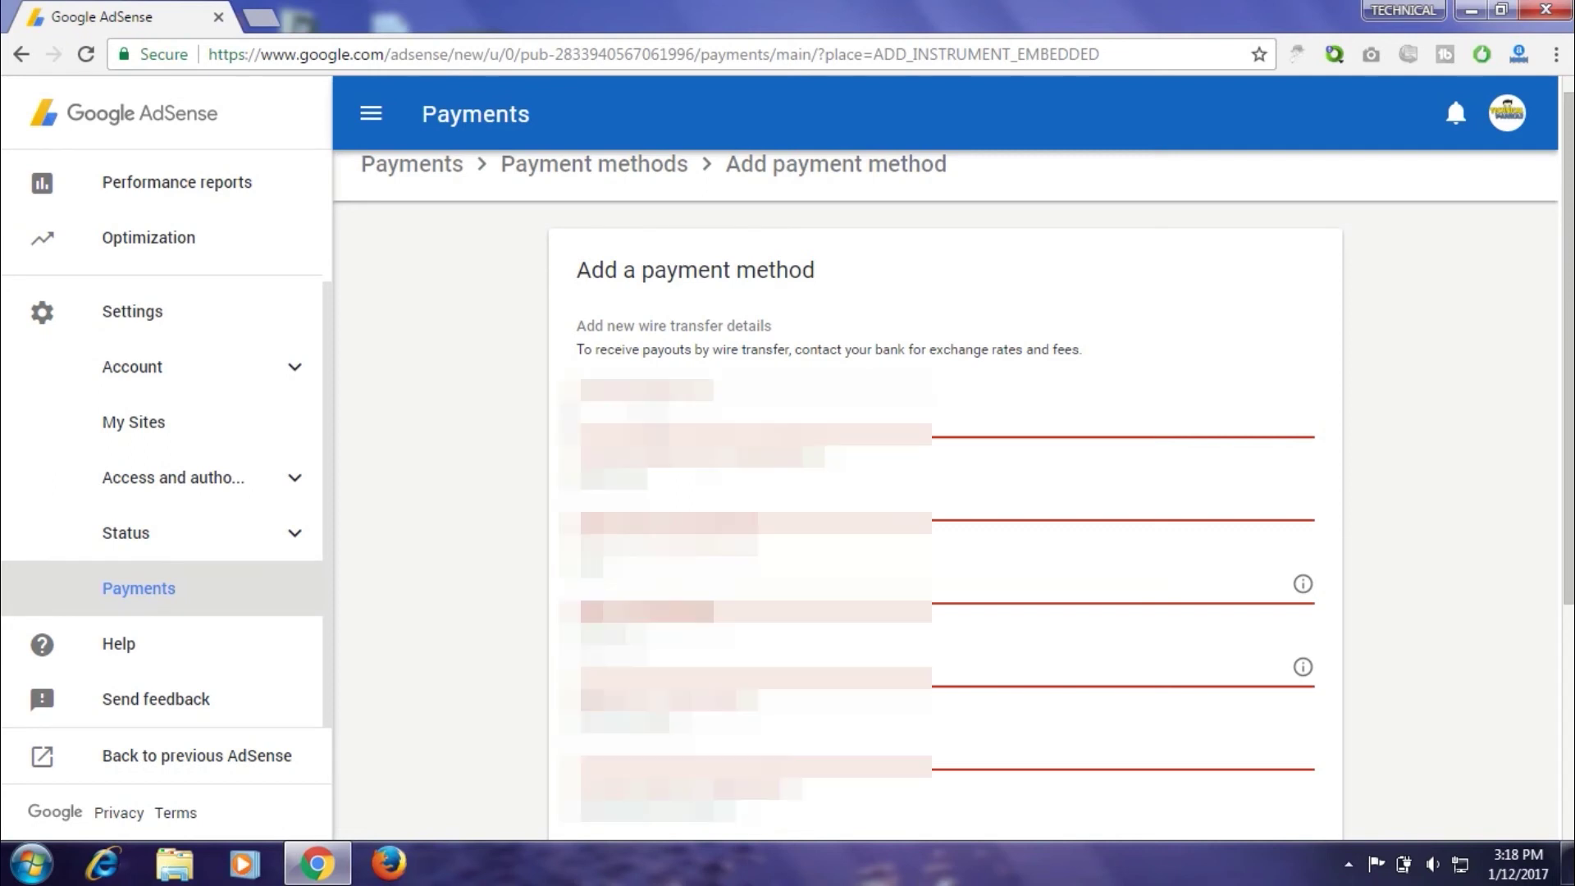
Enter the account holder name, bank name, IFSC, SWIFT-BIC and account number, correcting the final digit
text(unreadable)
key(Tab)
text(unreadableunreadable)
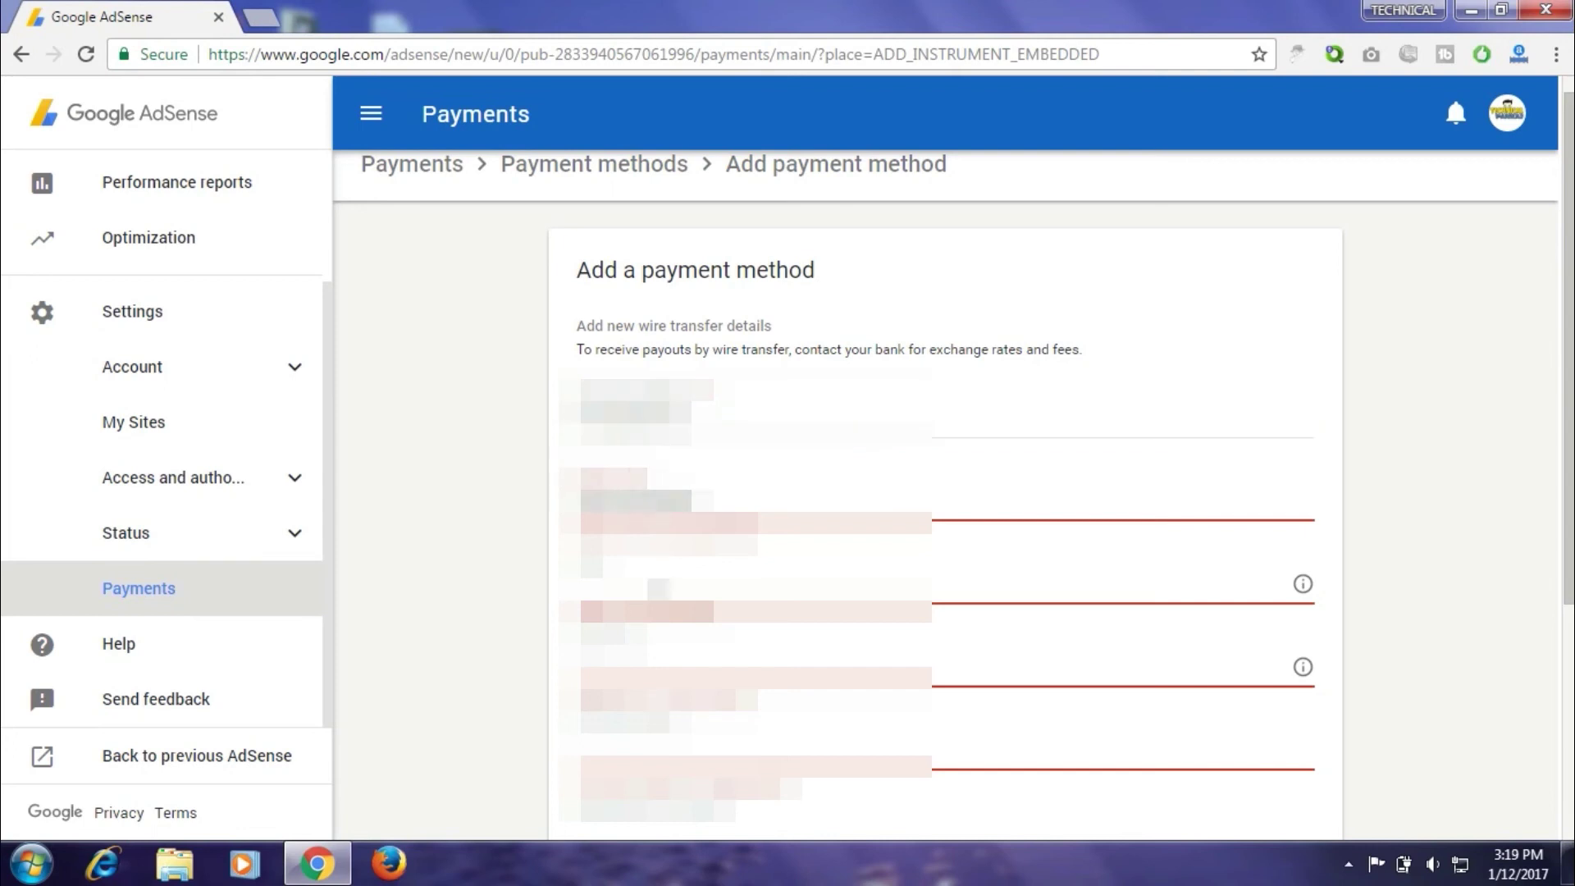
key(Tab)
text(unreadable)
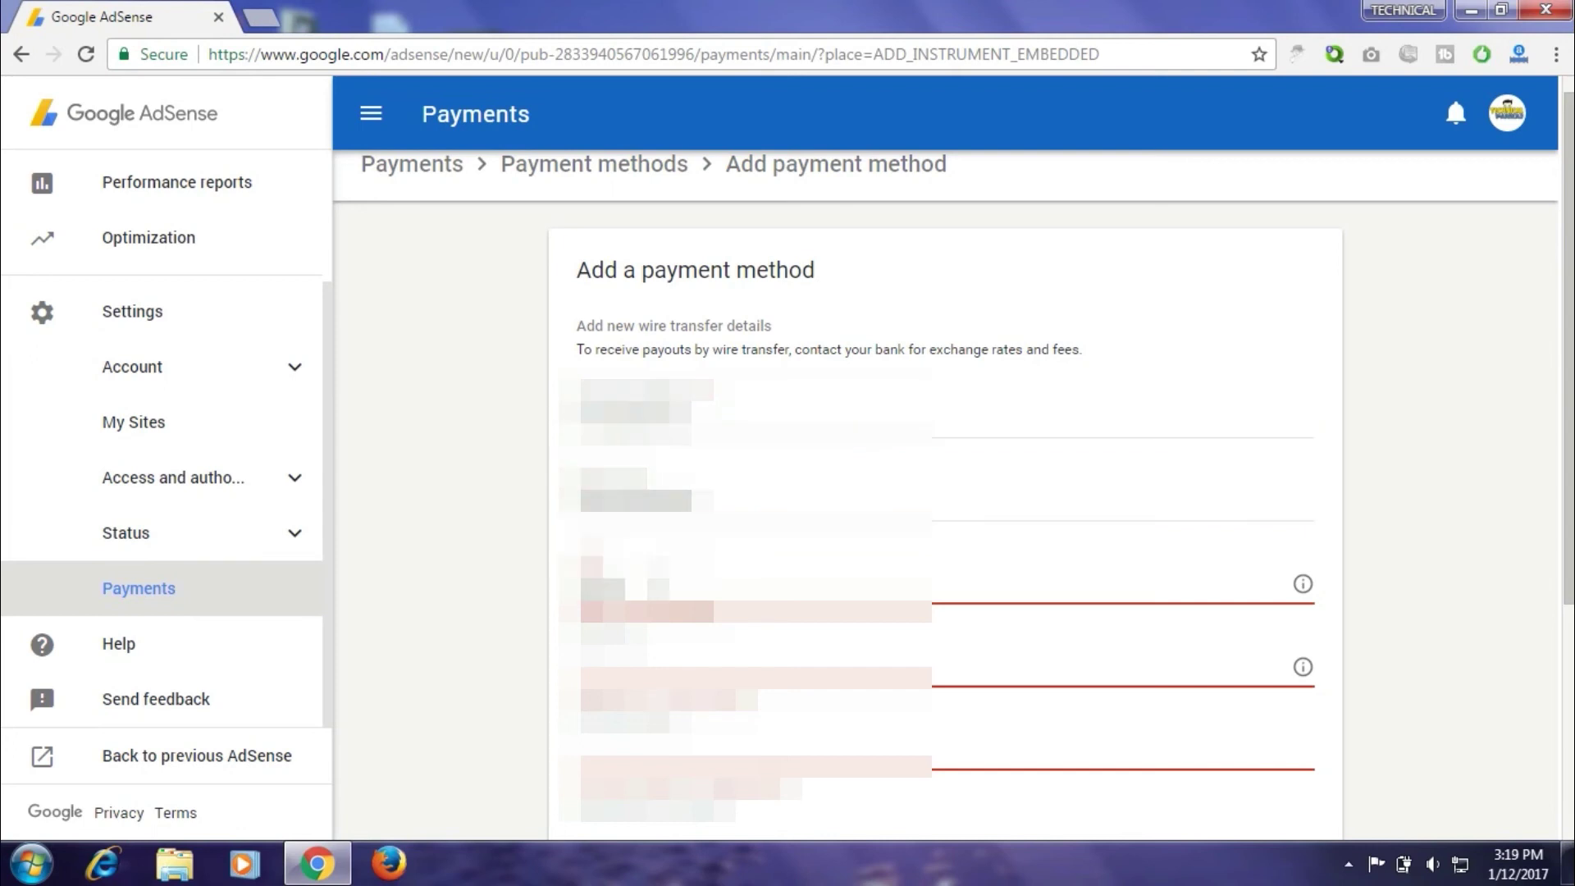
key(Tab)
text(unreadable)
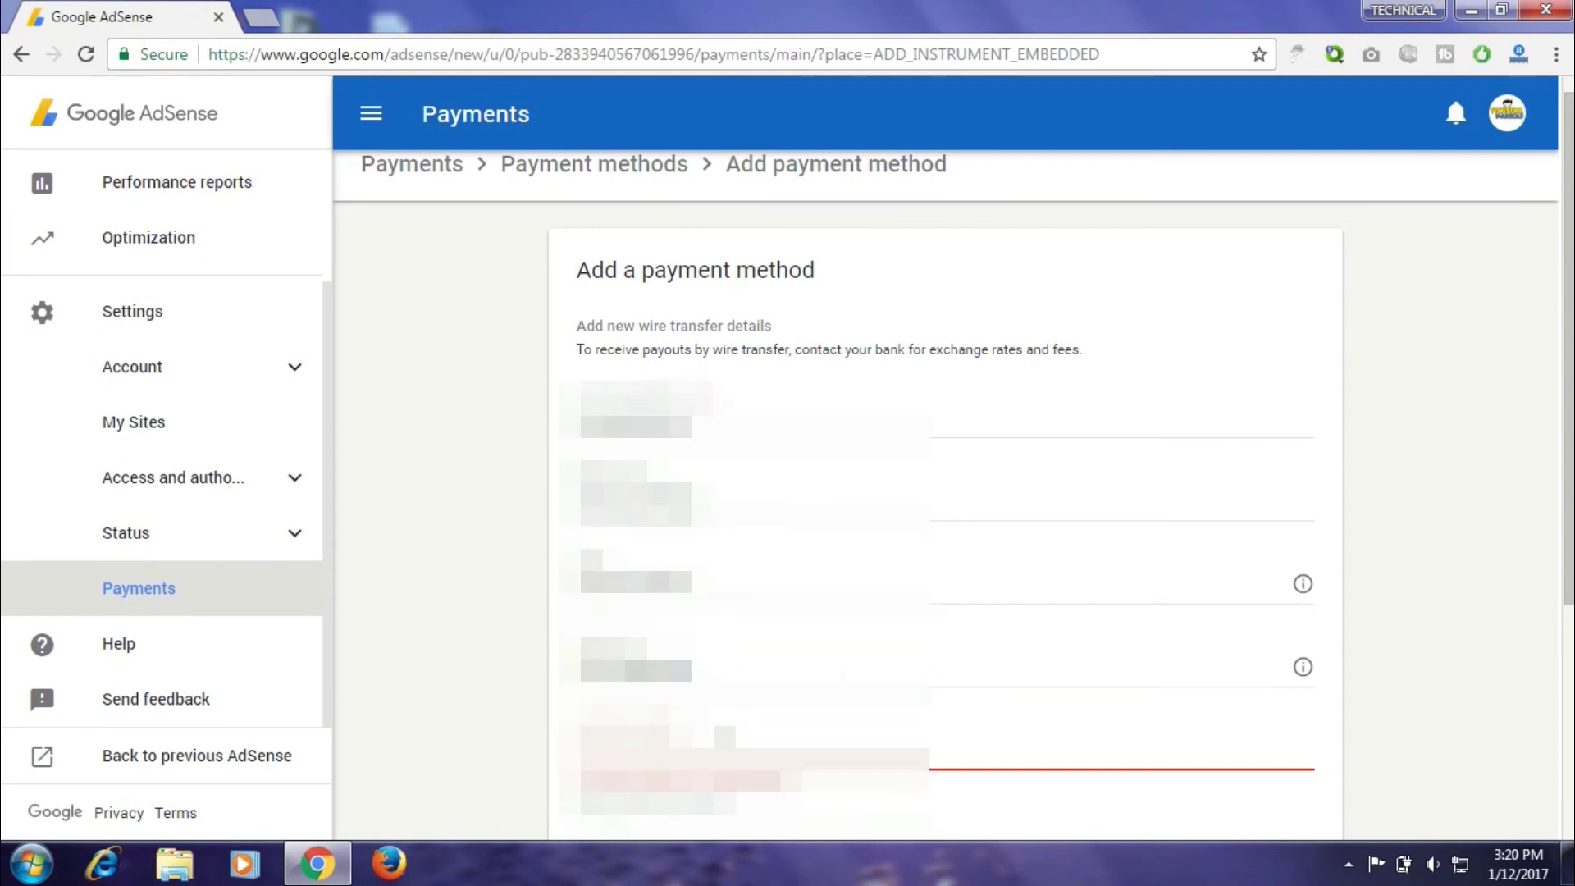
text(unreadable)
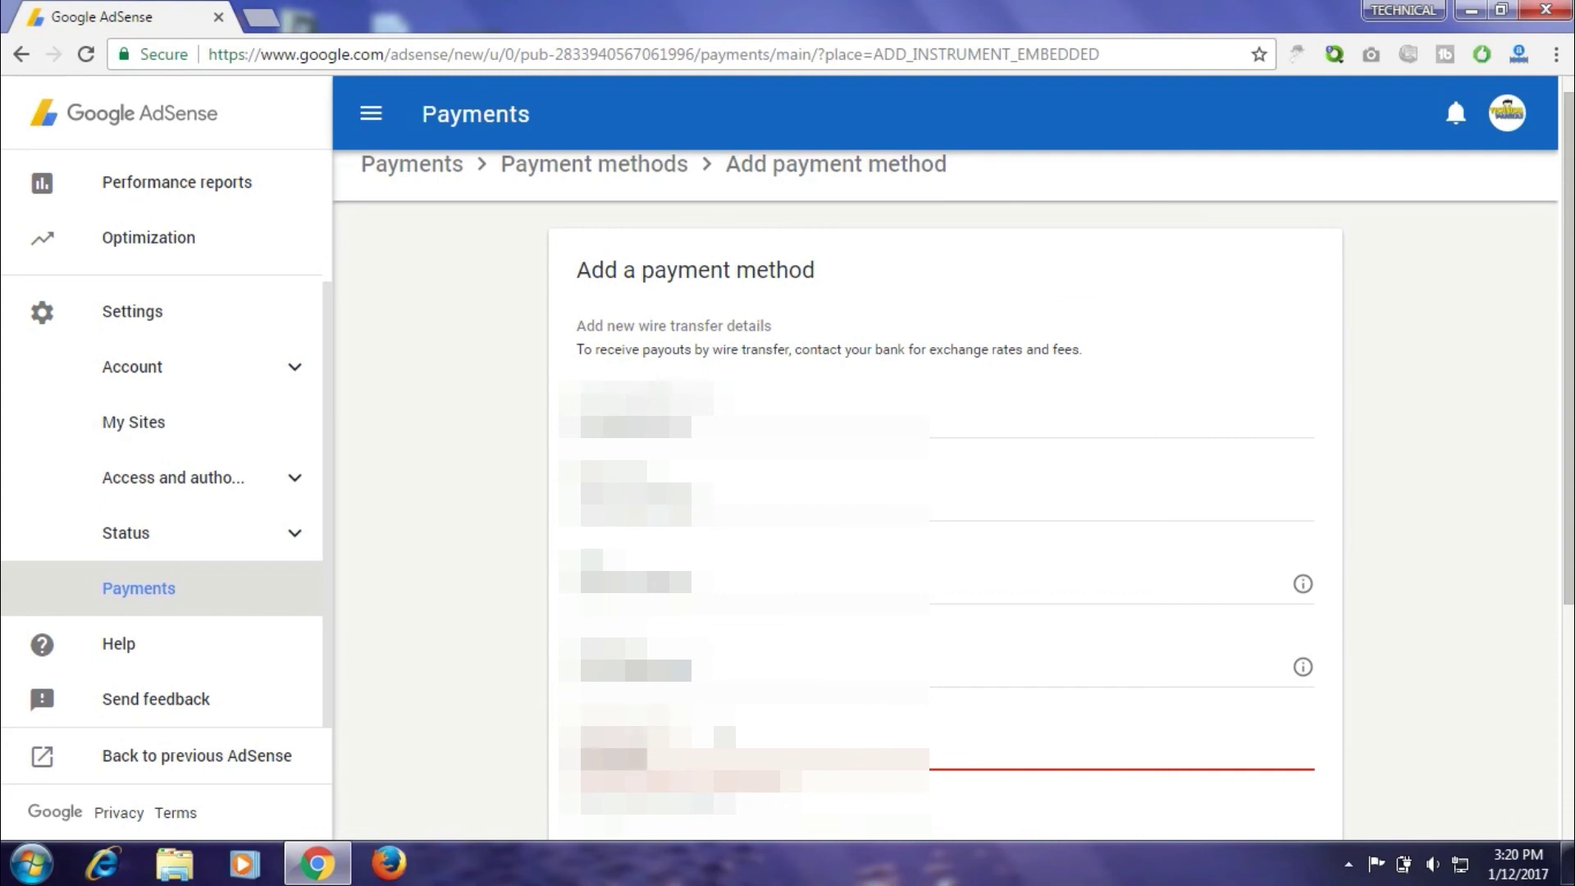
text(unreadable)
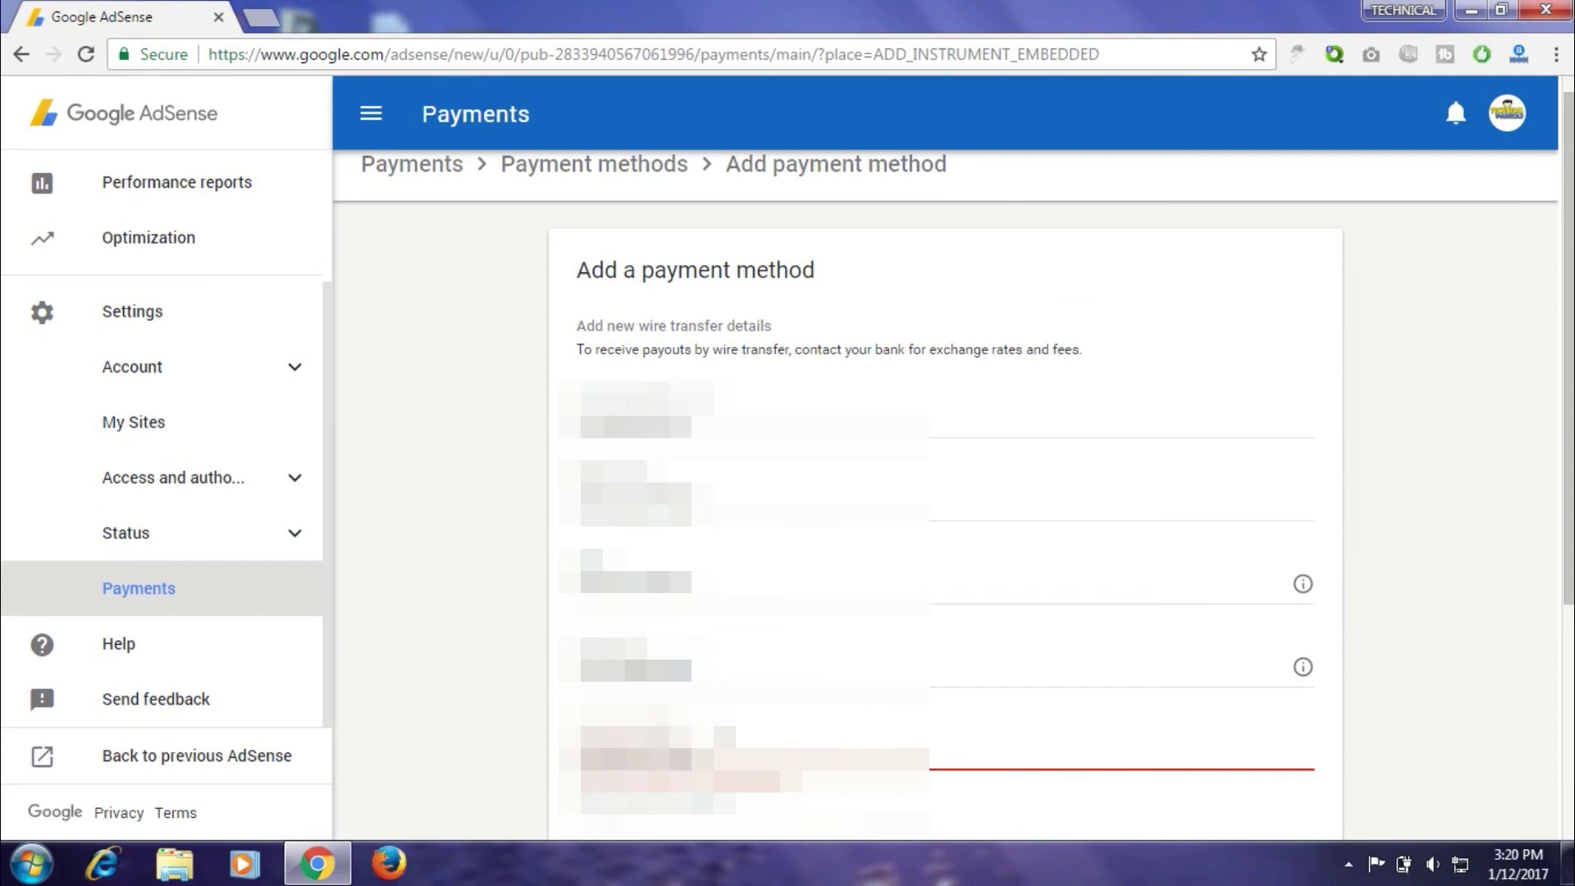
text(unreadableunreadable)
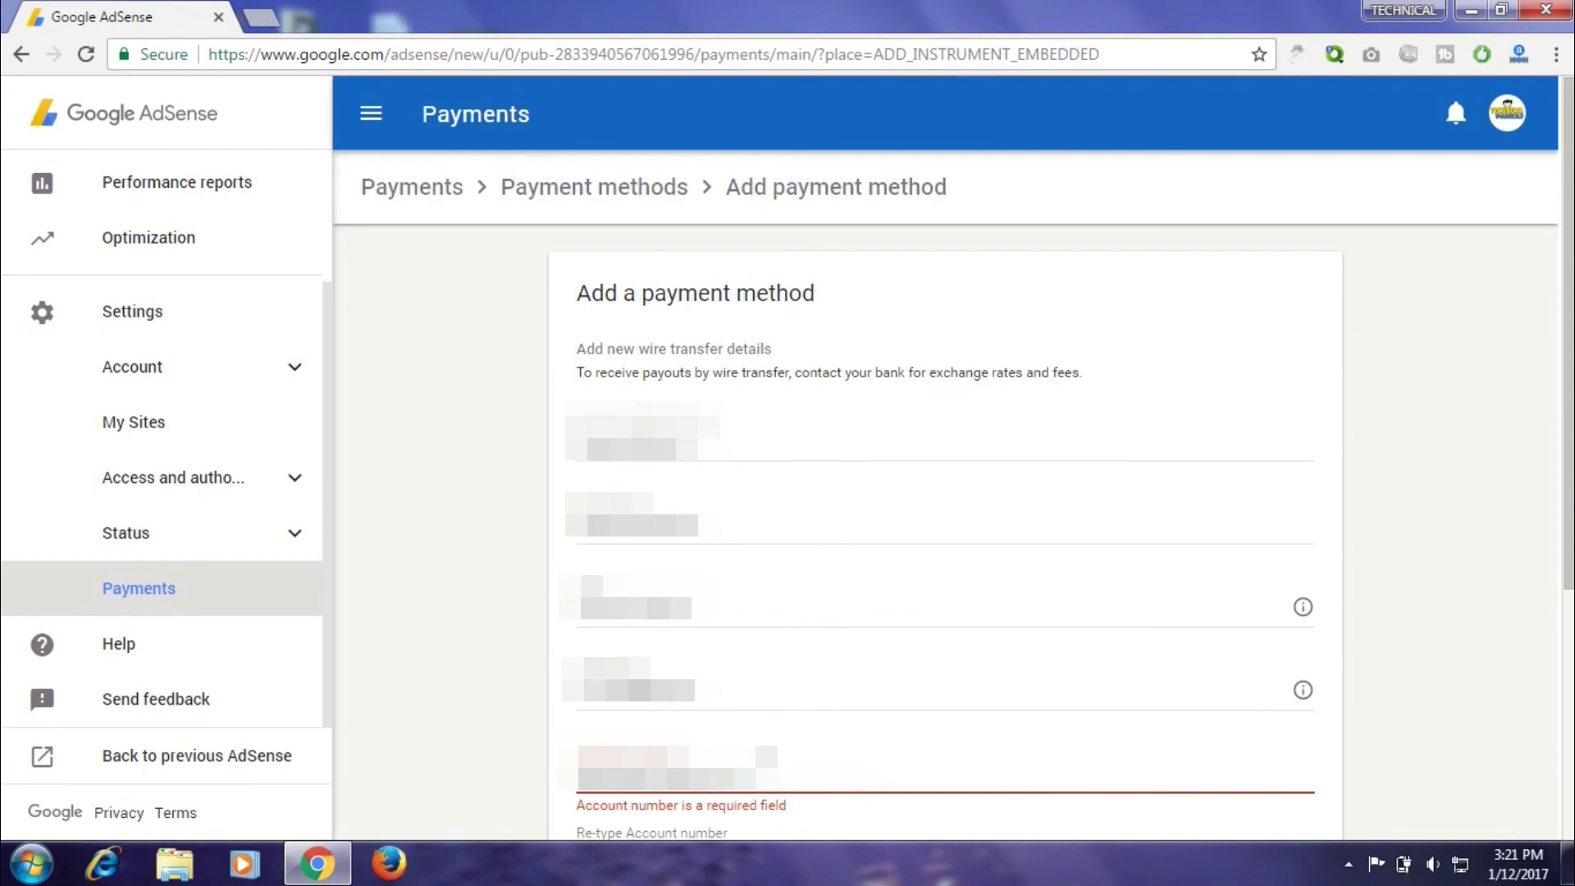
text(unreadable)
key(BackSpace)
Enter the bank account number again in the Re-type Account number field
scroll(1567, 258, down, 5)
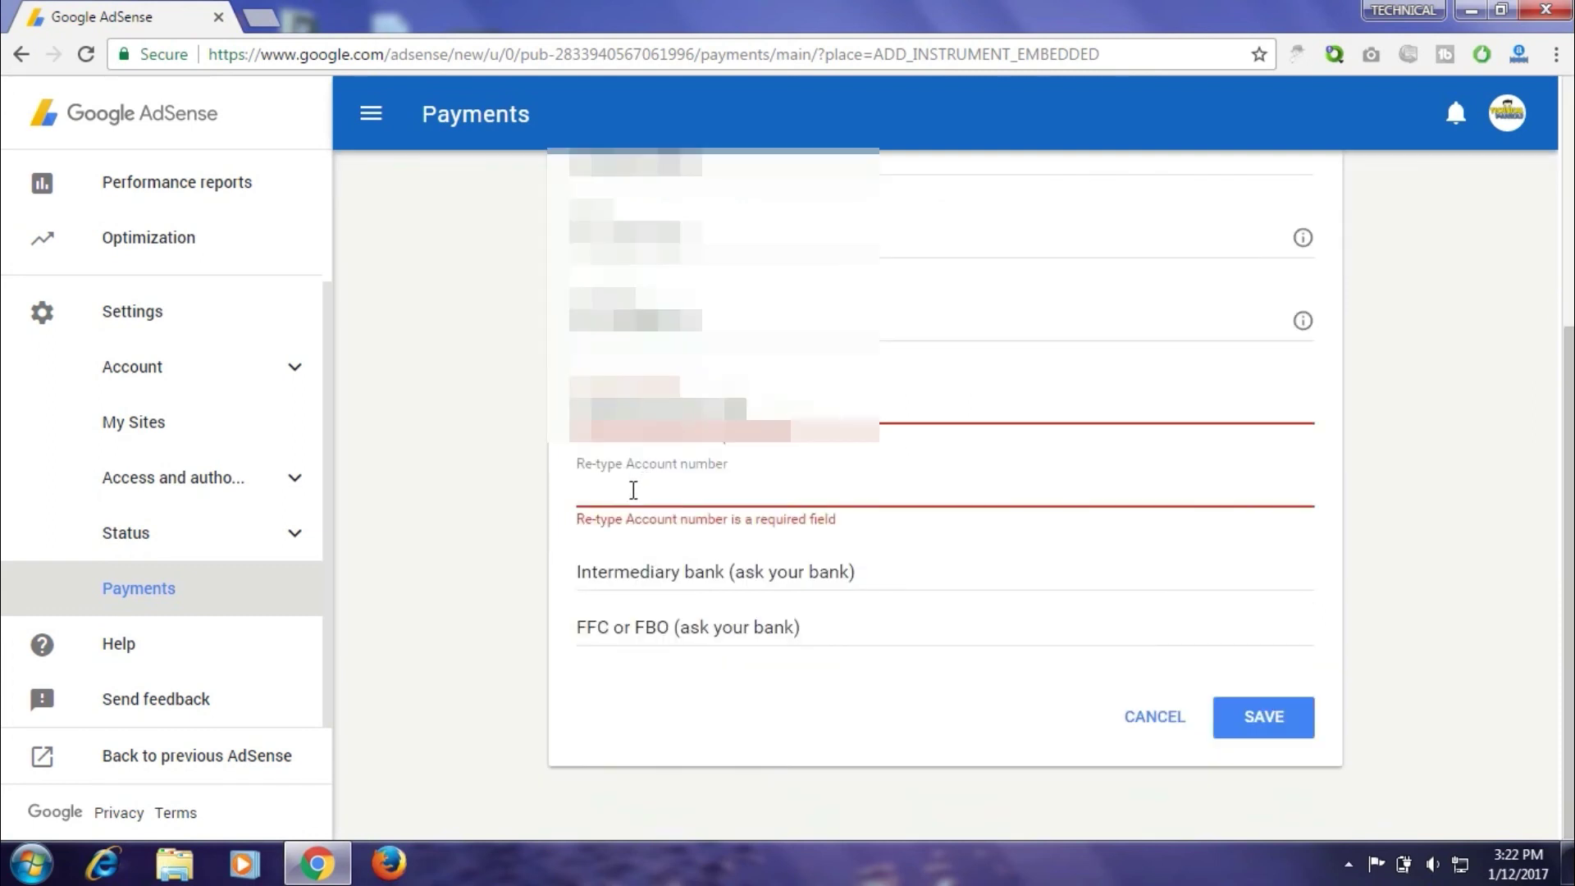
click(634, 491)
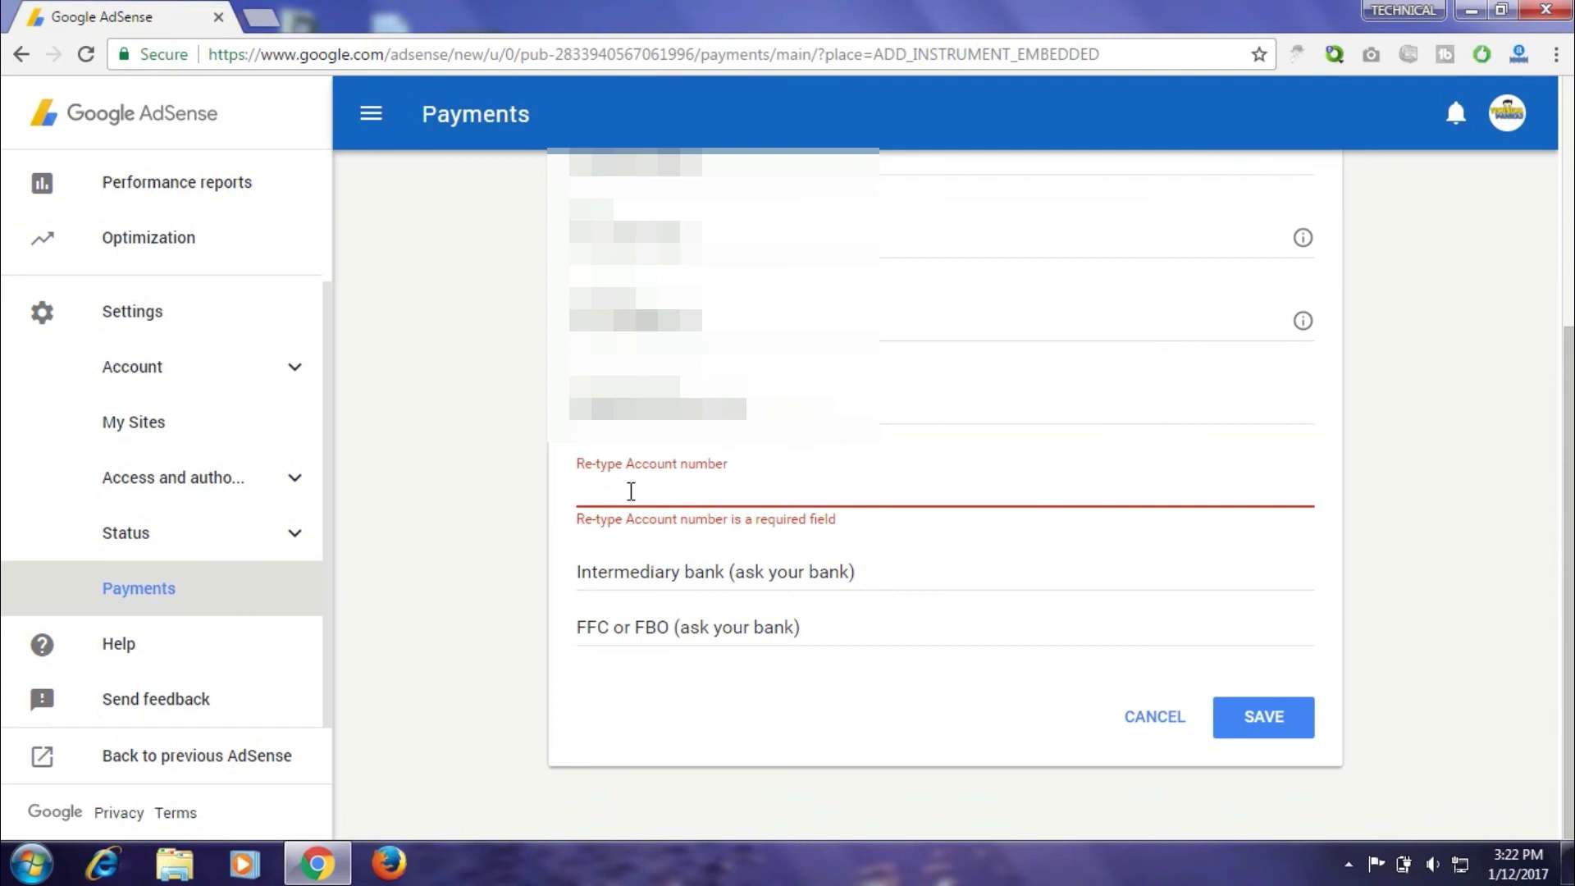
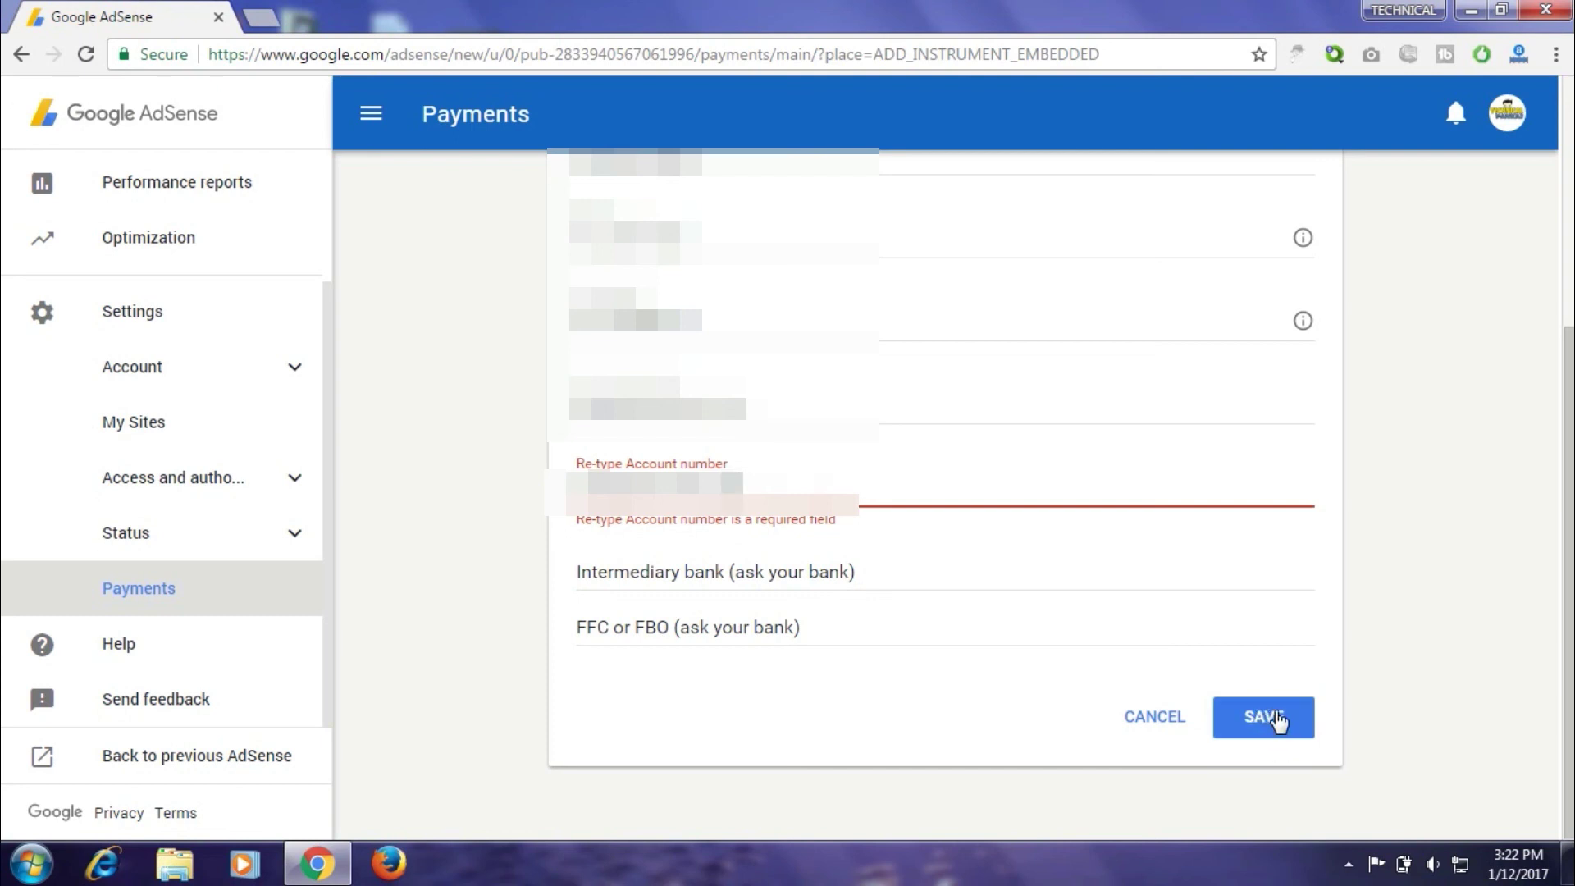
Save the wire transfer bank details in the Add a payment method form
click(1284, 709)
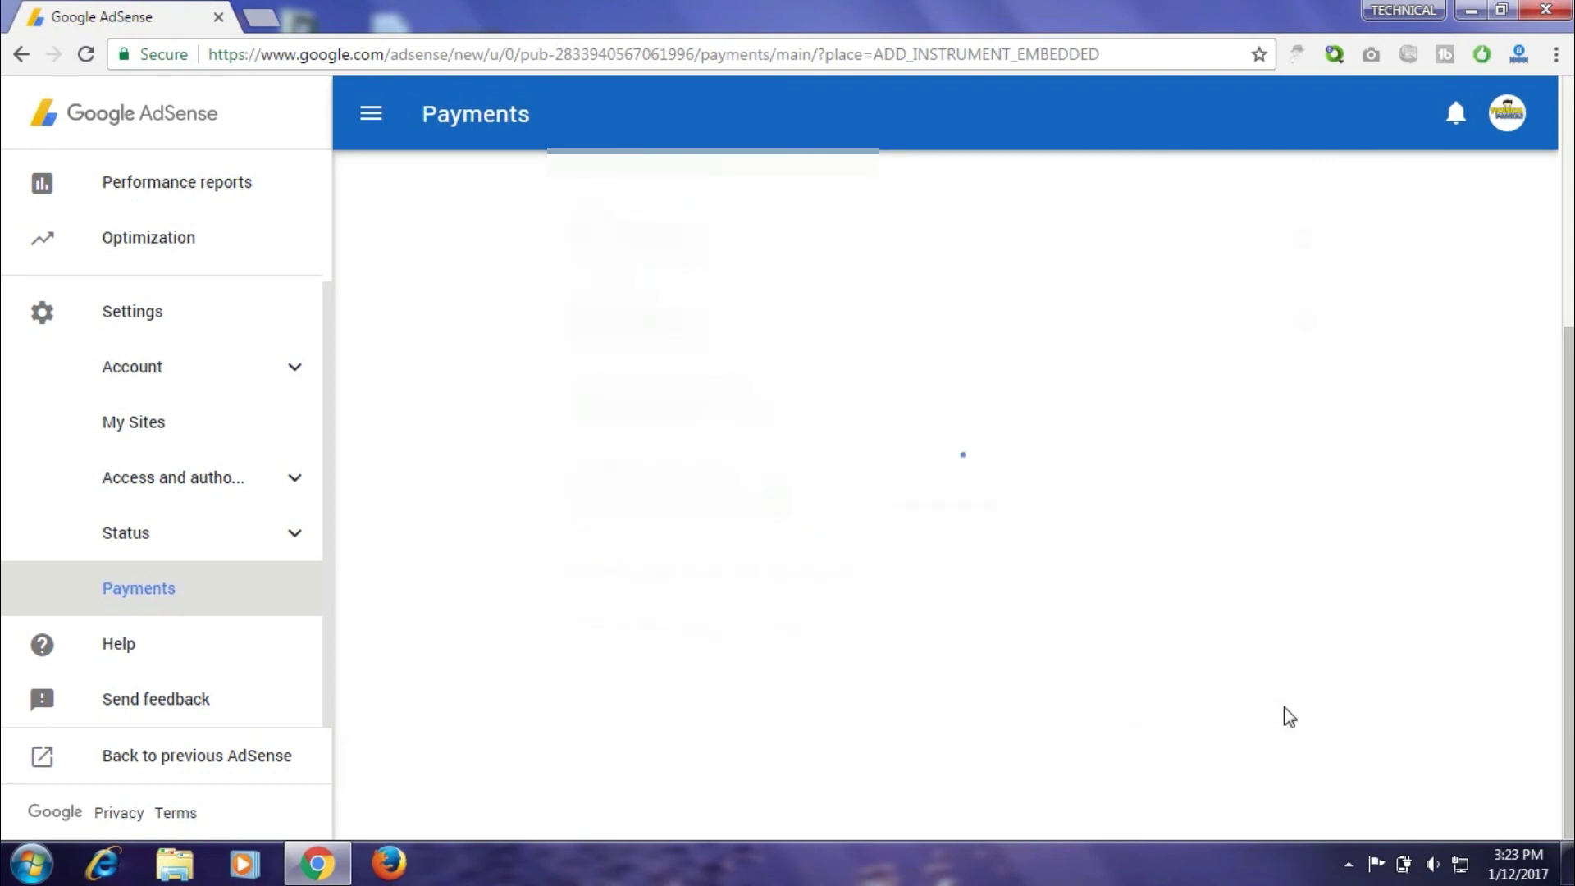